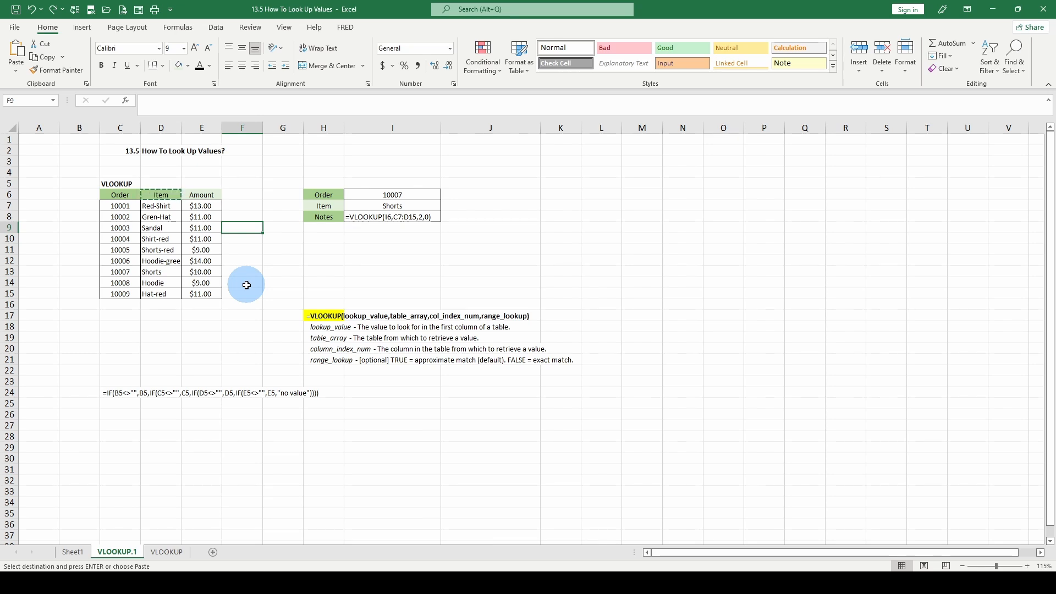
Widen column D so the full item names fit in the order table.
click(122, 393)
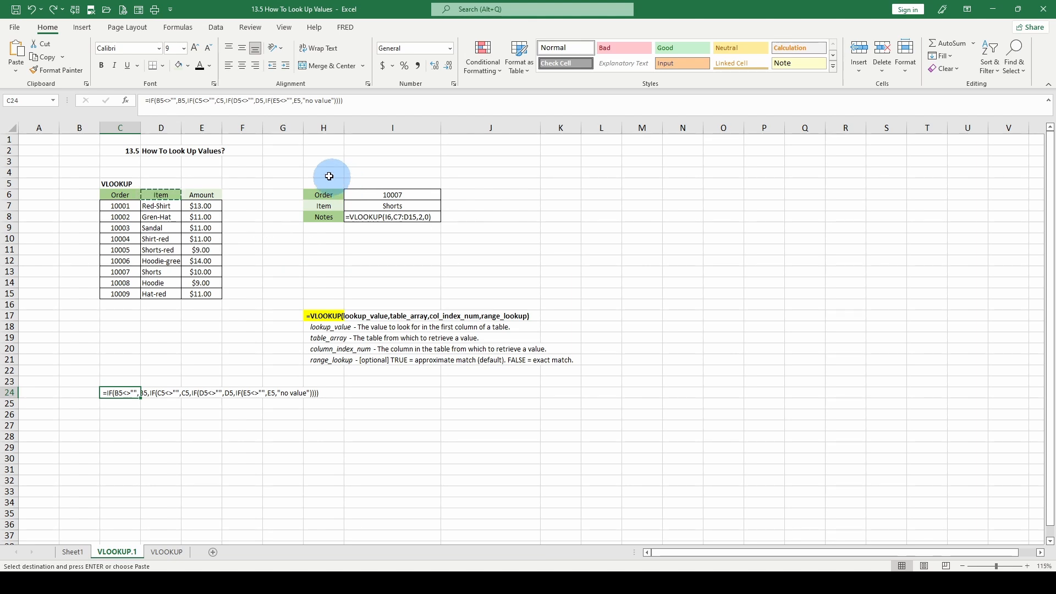
drag(181, 129, 195, 130)
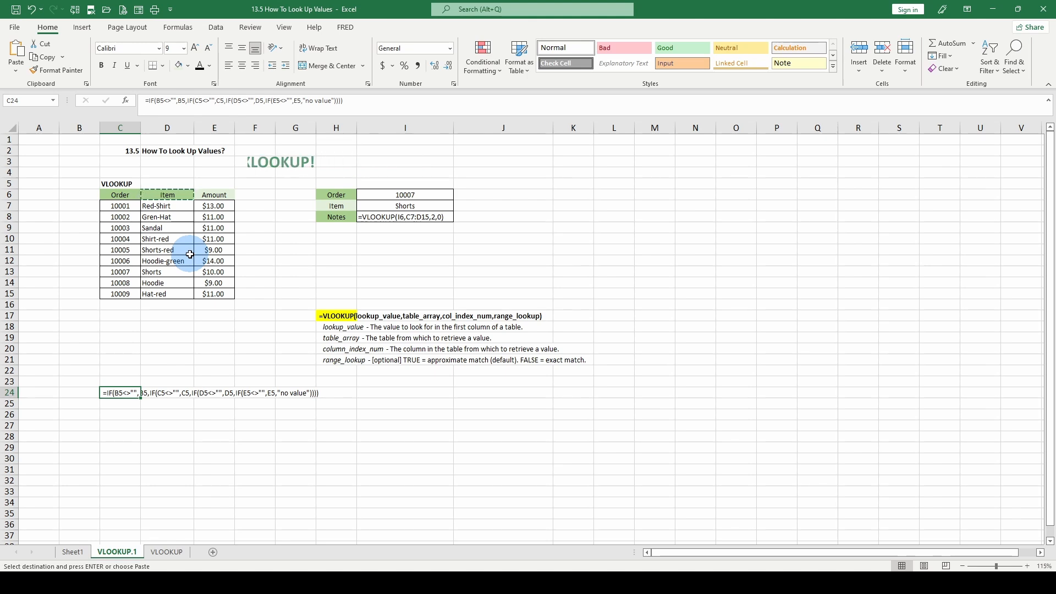
Examine the VLOOKUP syntax and lookup_value notes in H17:H21 against the order cell I6 and the table's Order column.
click(330, 316)
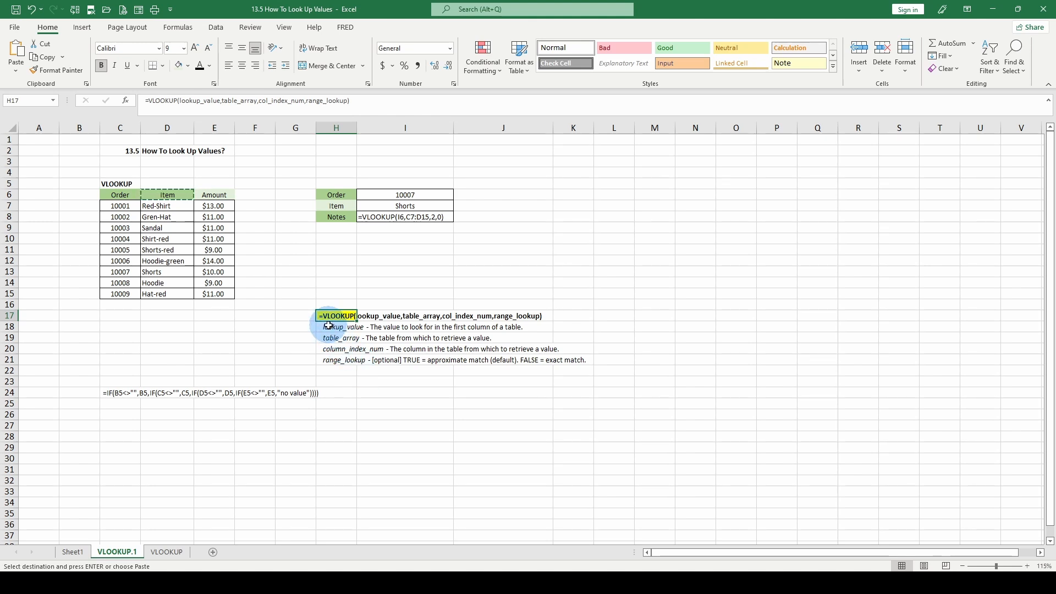
click(340, 360)
click(336, 329)
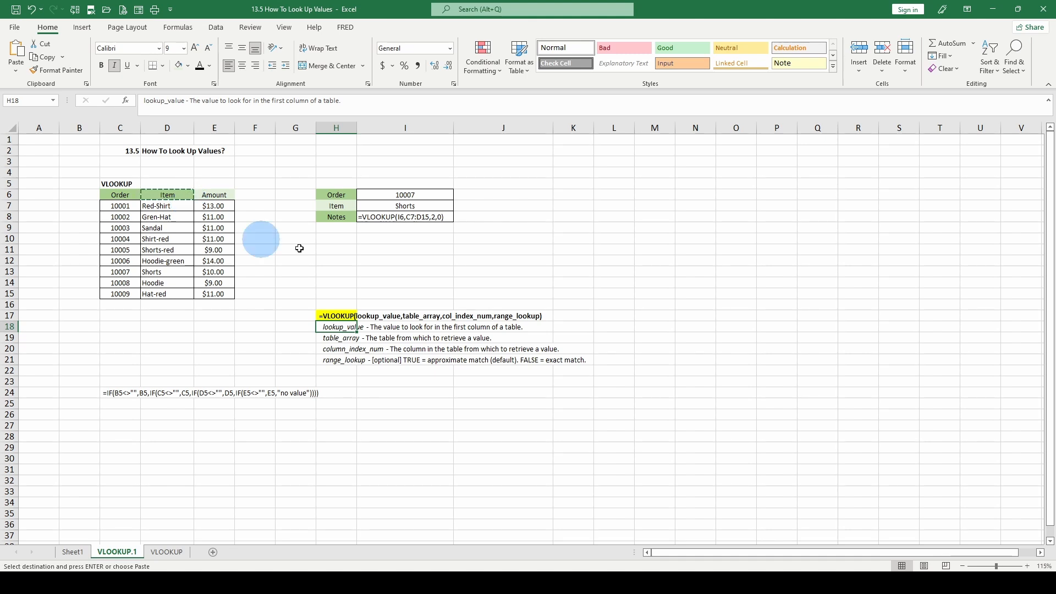
click(427, 208)
click(123, 204)
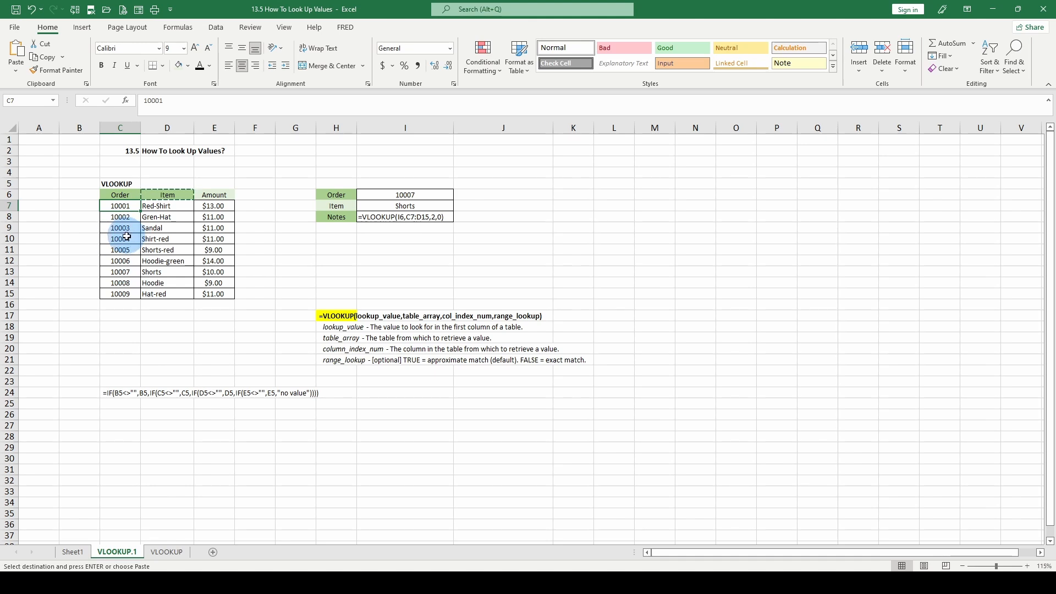
click(115, 274)
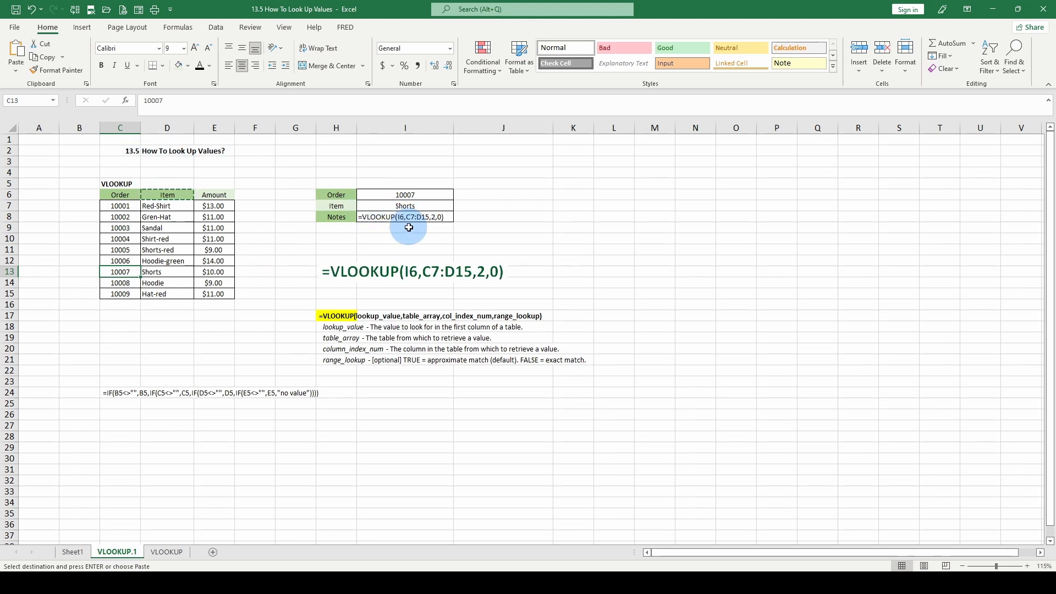
click(389, 218)
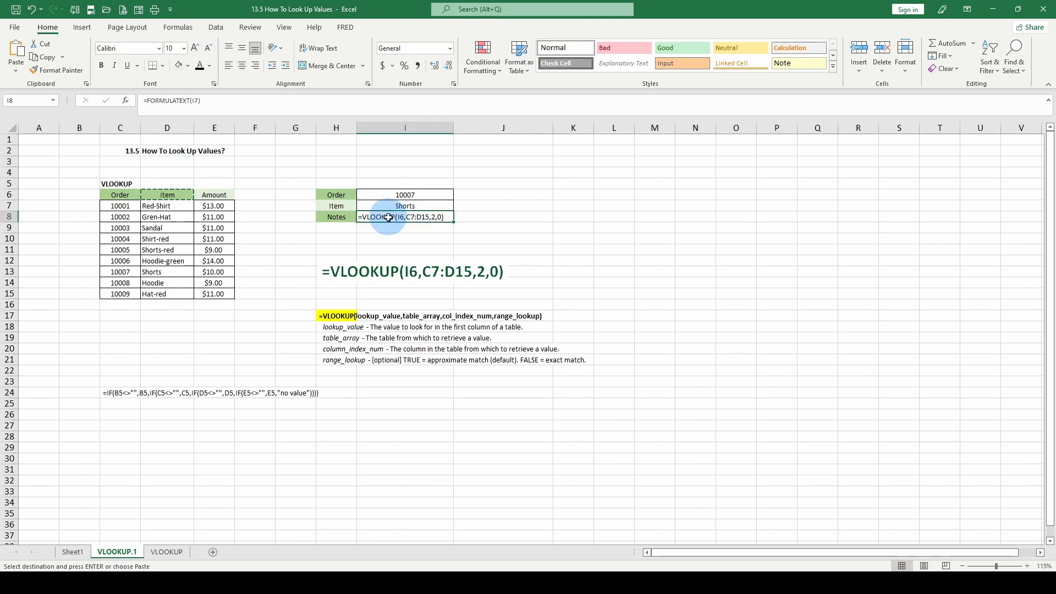
click(322, 325)
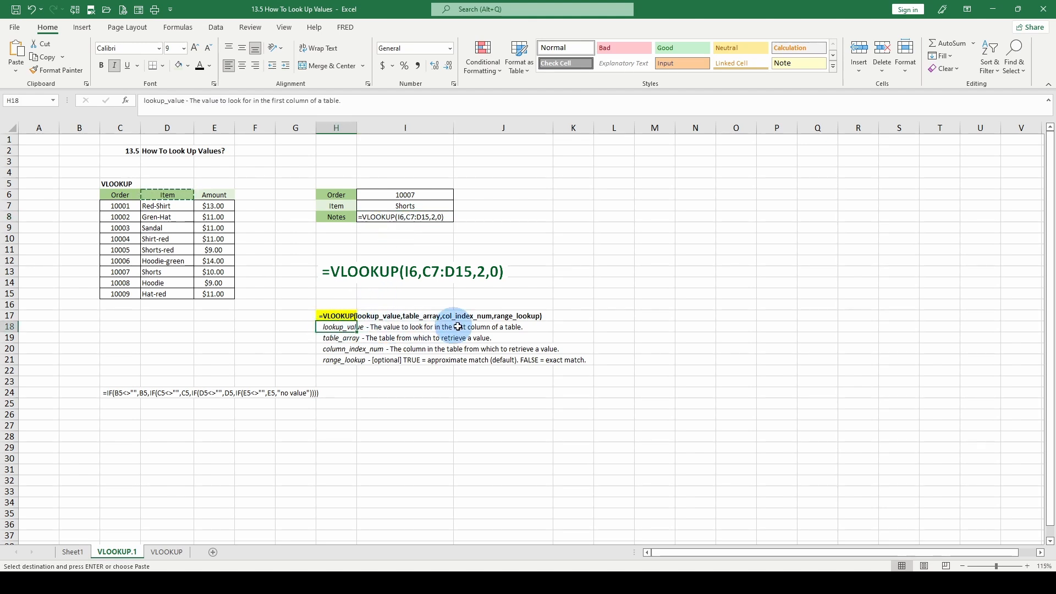
click(416, 193)
click(330, 325)
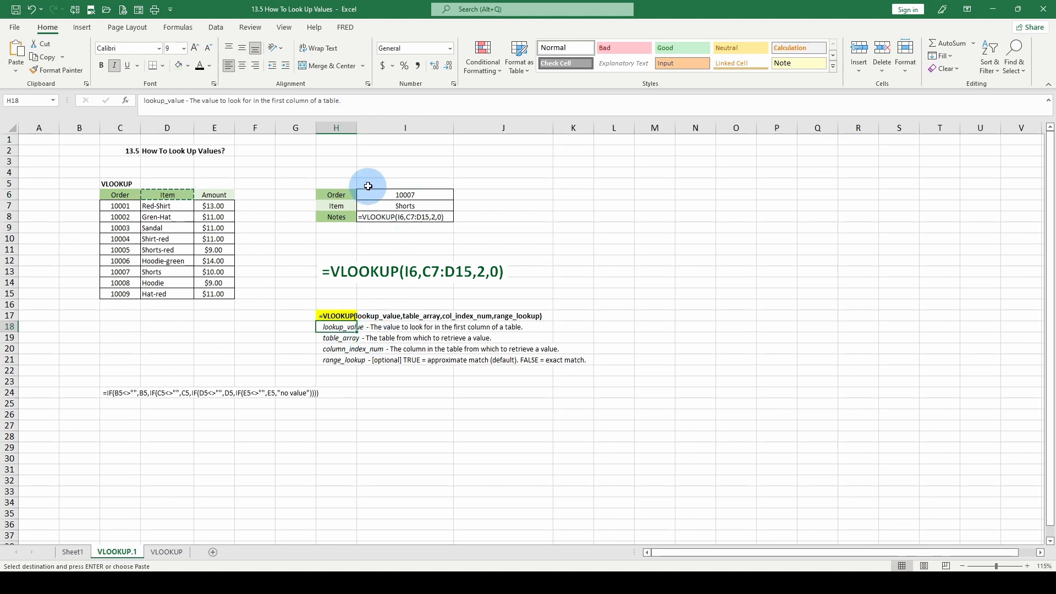
Review the table_array argument note in H19 and mark the range C7:D15 it refers to.
click(335, 337)
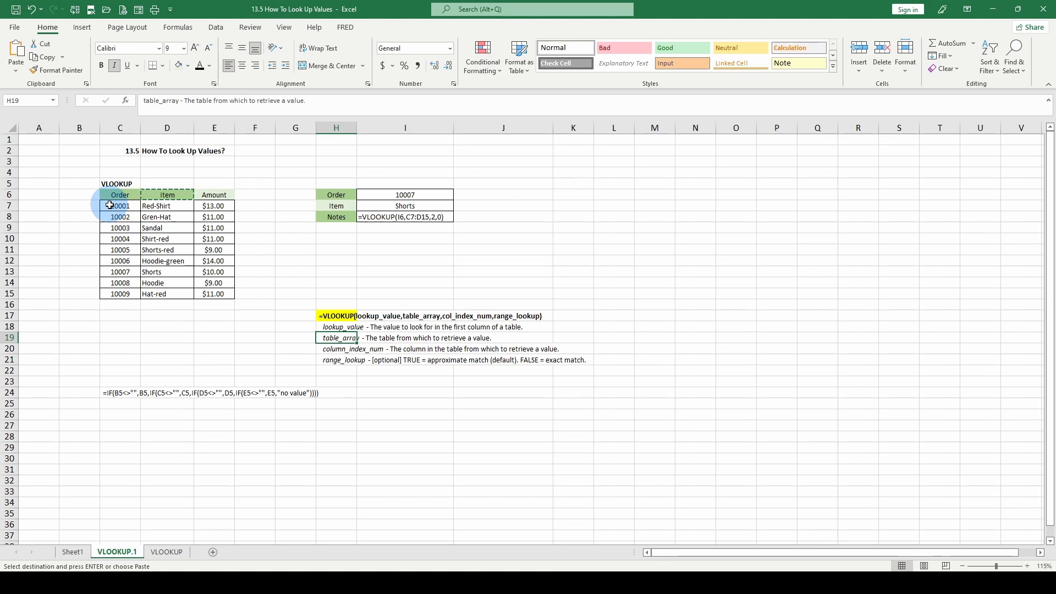
click(167, 194)
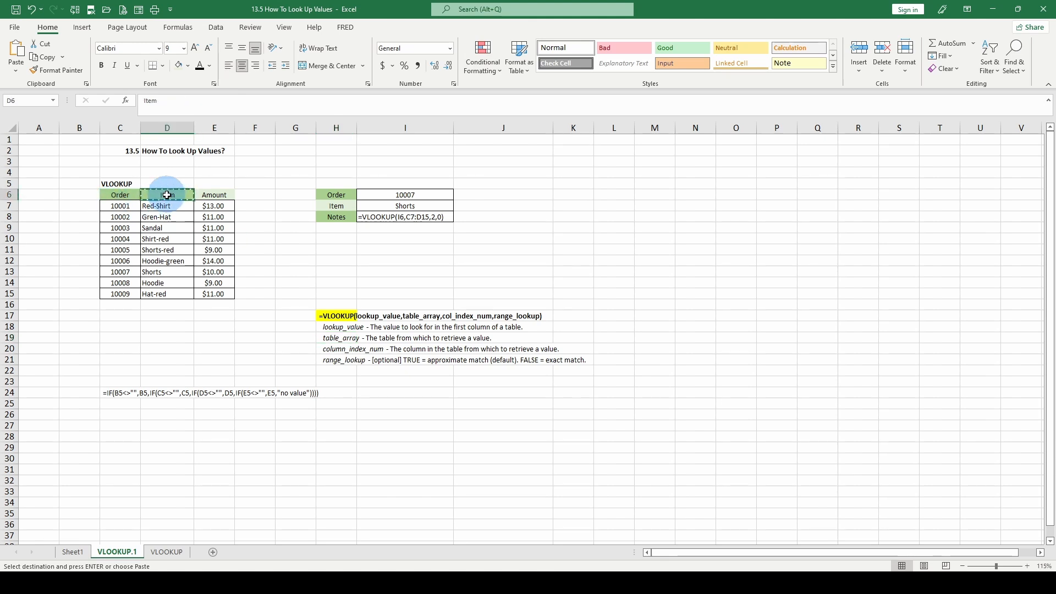
click(129, 197)
click(117, 207)
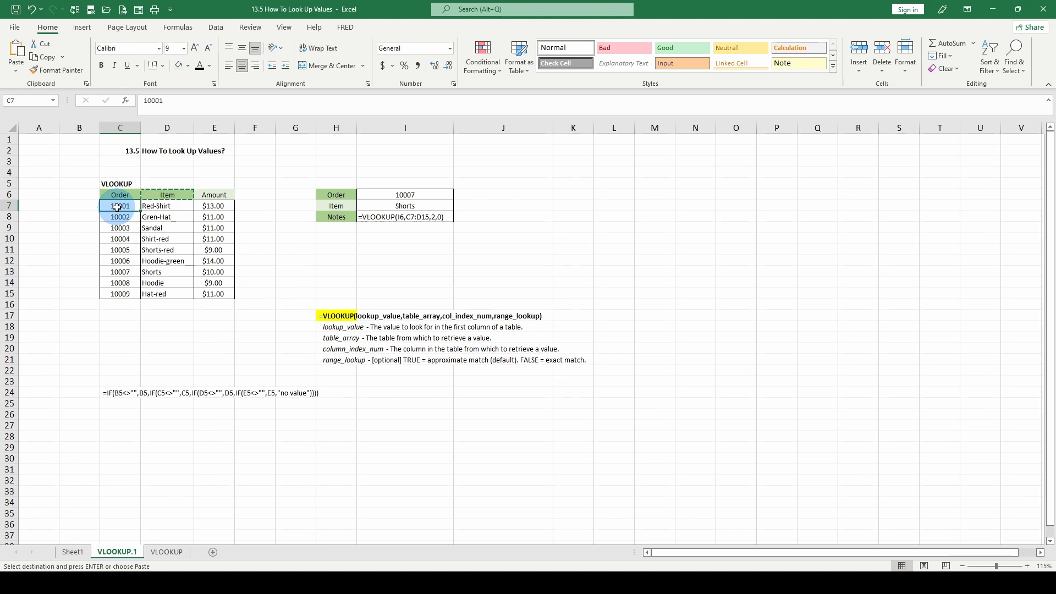
drag(117, 208, 156, 292)
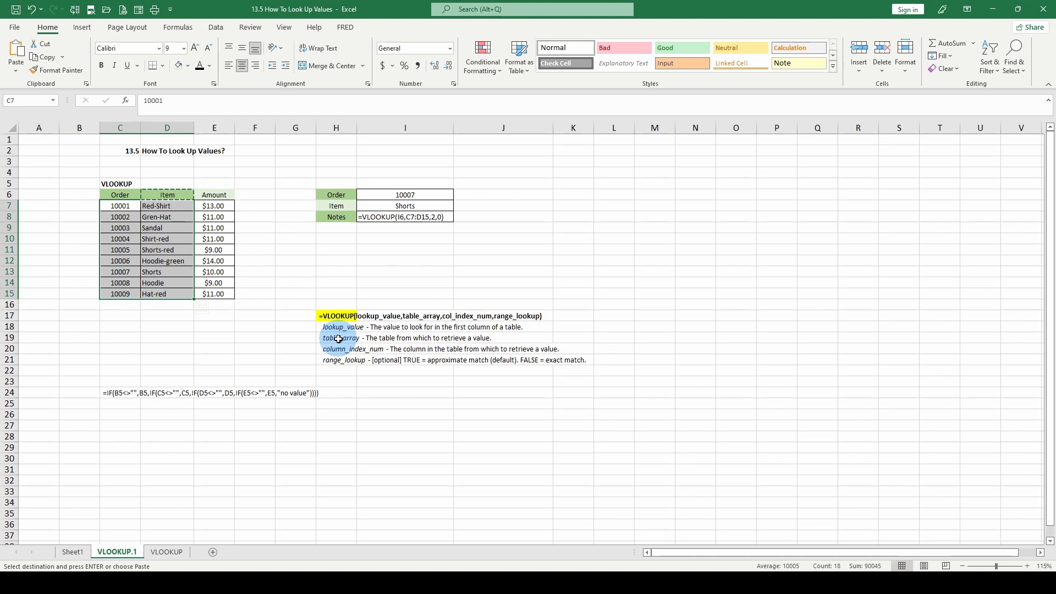
click(111, 242)
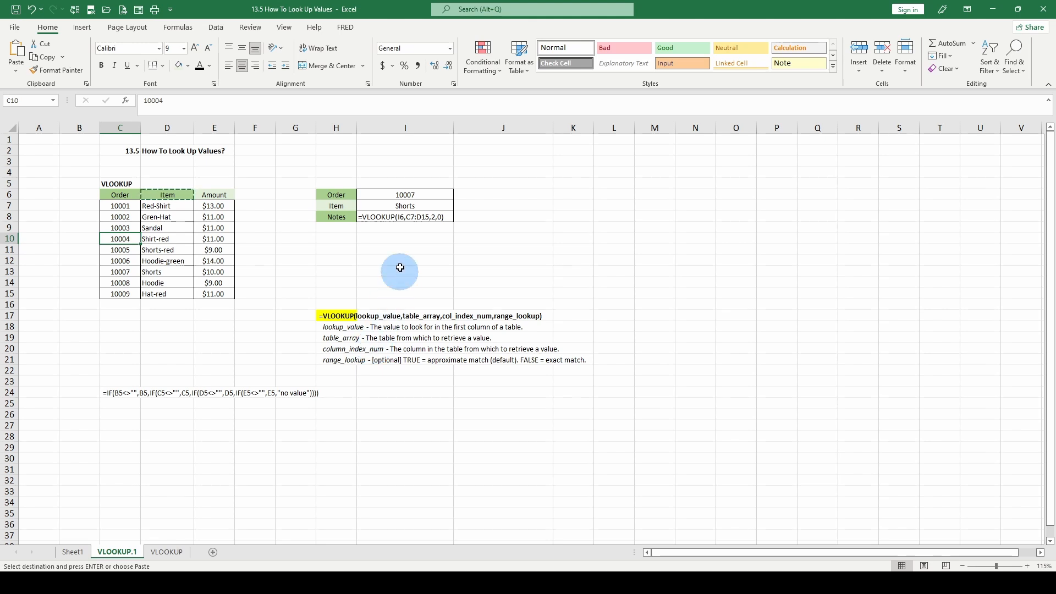
Fill the Amount header cell E6 with the same green as the Order and Item headers.
click(110, 196)
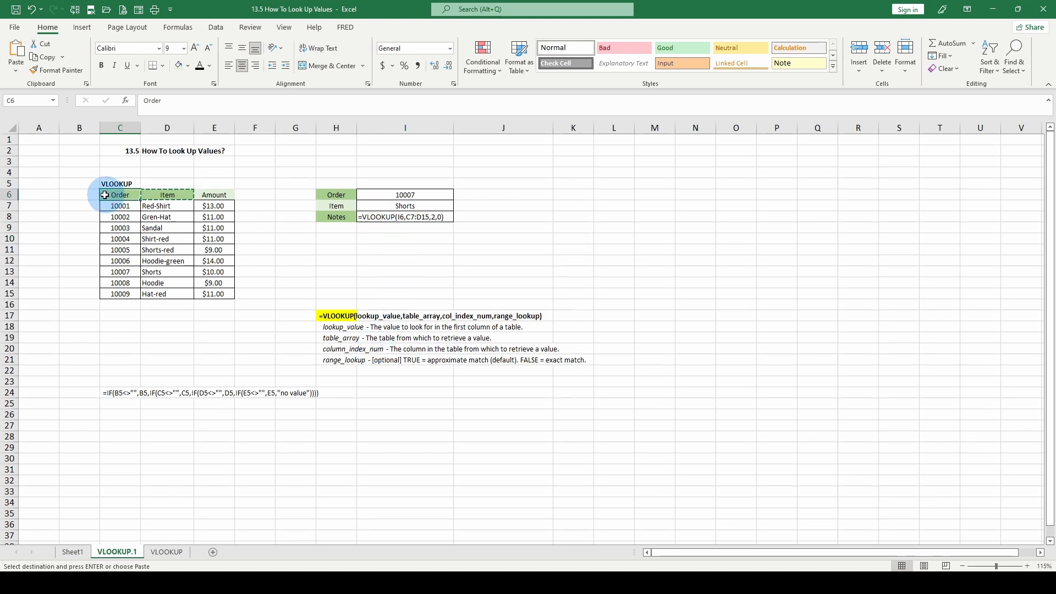
drag(104, 195, 214, 195)
click(159, 195)
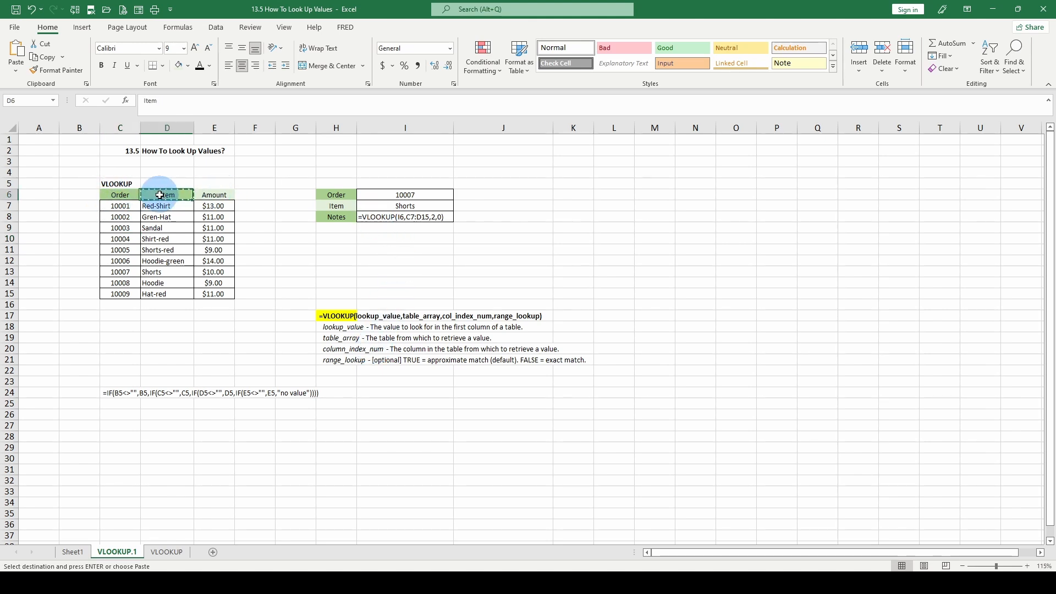
click(216, 195)
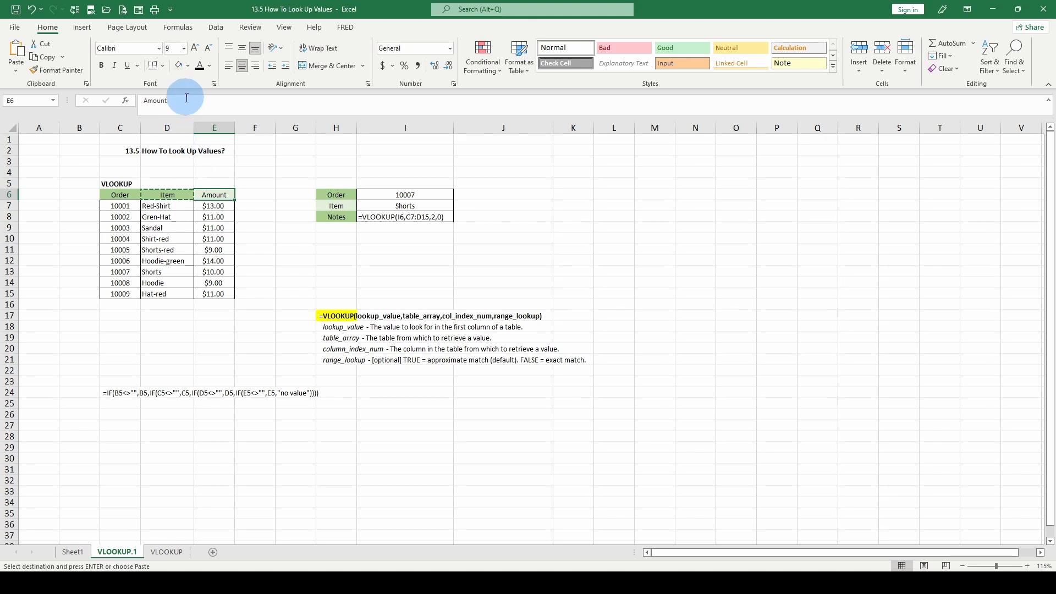
click(187, 65)
click(264, 114)
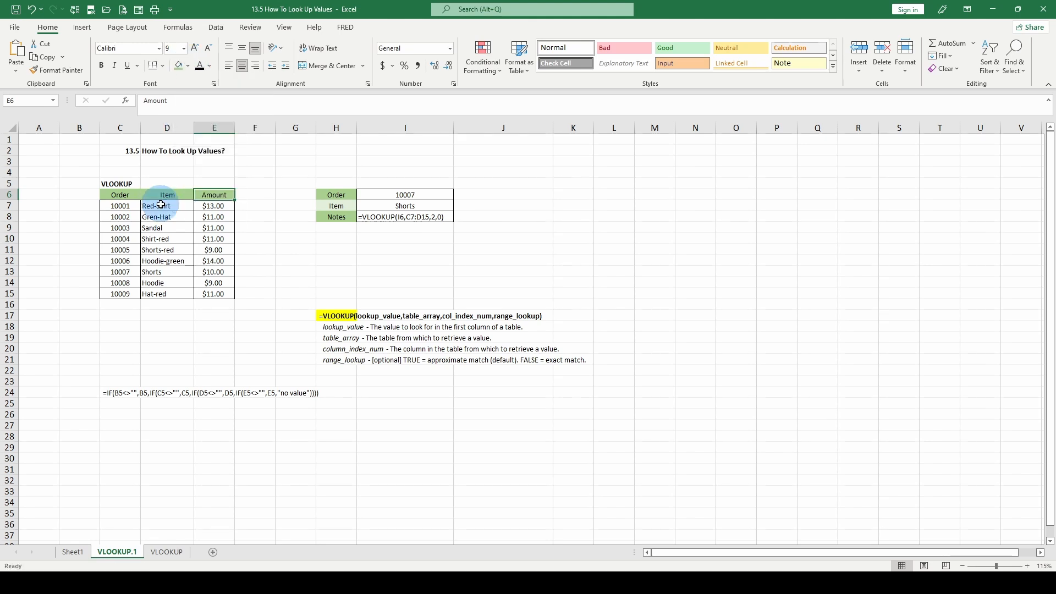
Examine the VLOOKUP formula in I7, its formula text in I8, its lookup cell I6 and the matching item in D13.
click(162, 196)
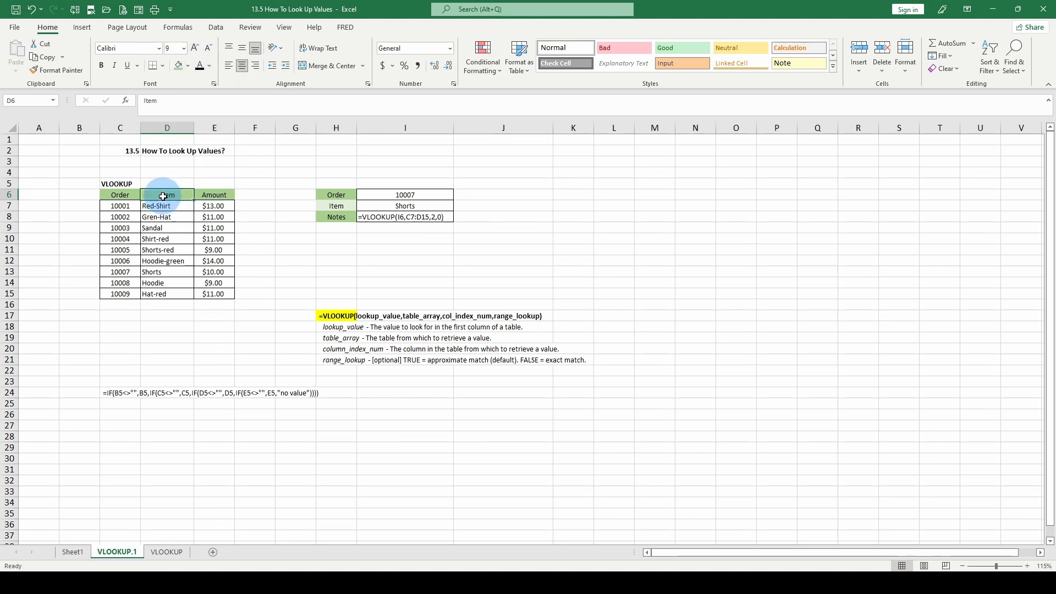
click(214, 194)
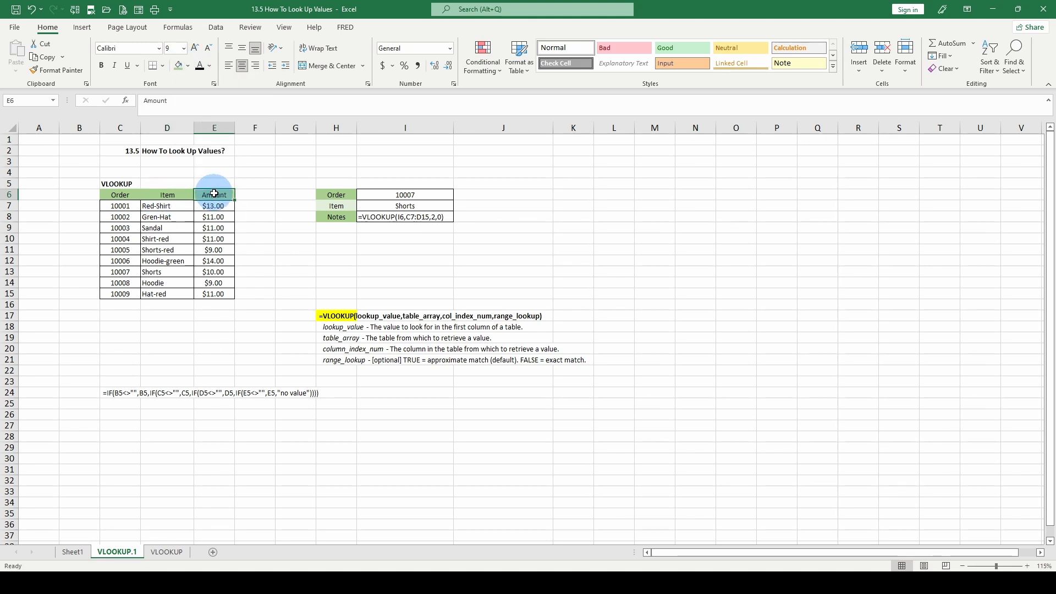
click(440, 216)
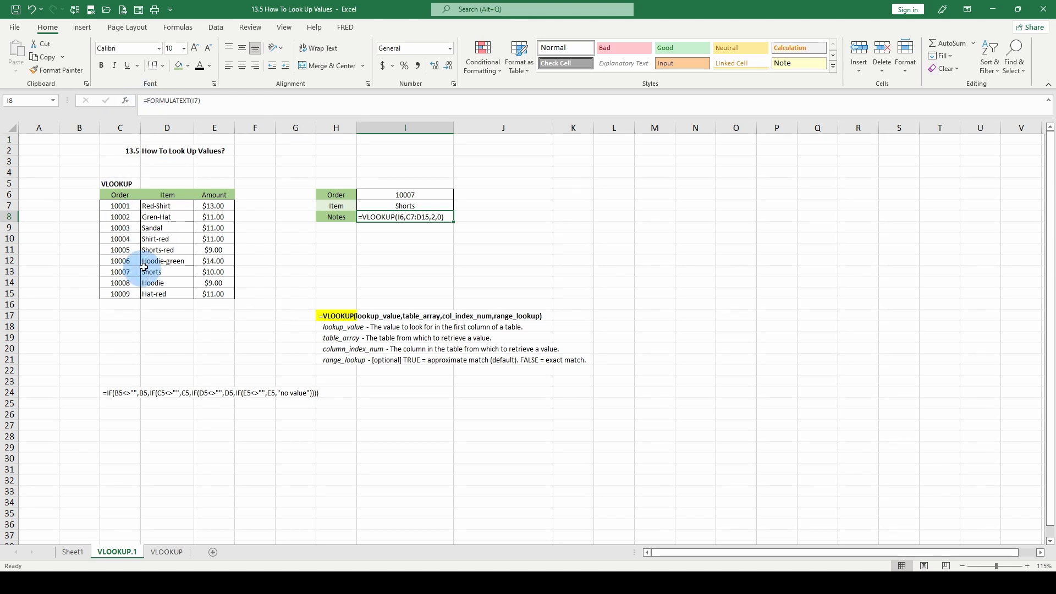
click(146, 237)
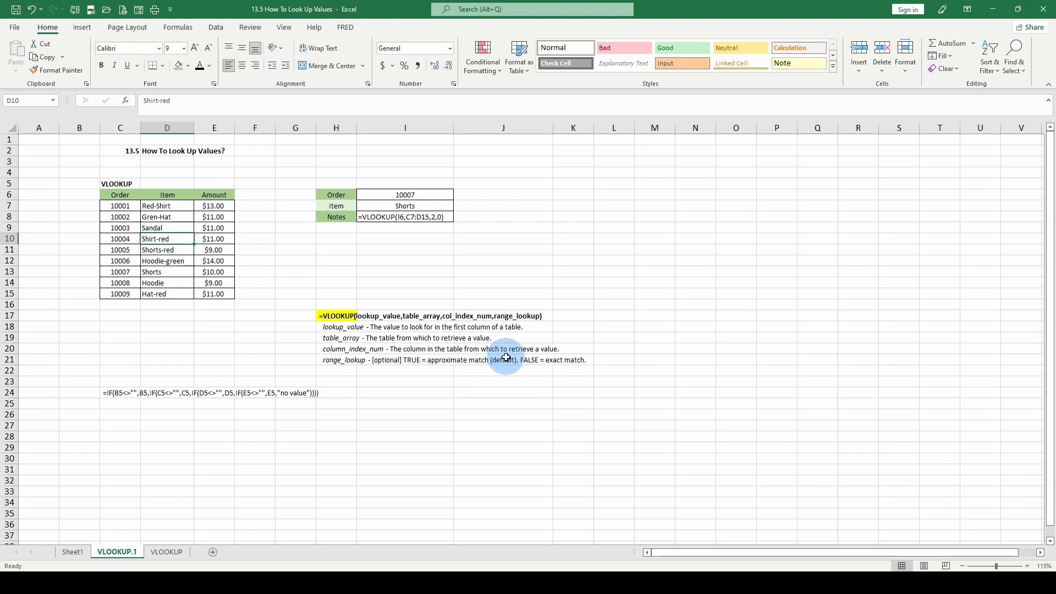
click(401, 217)
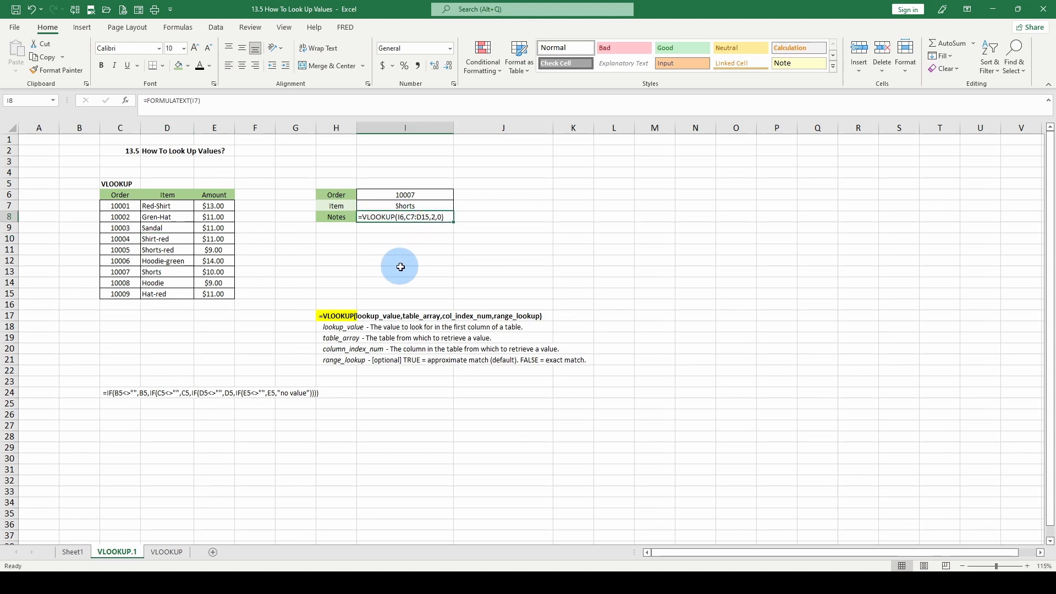
click(443, 206)
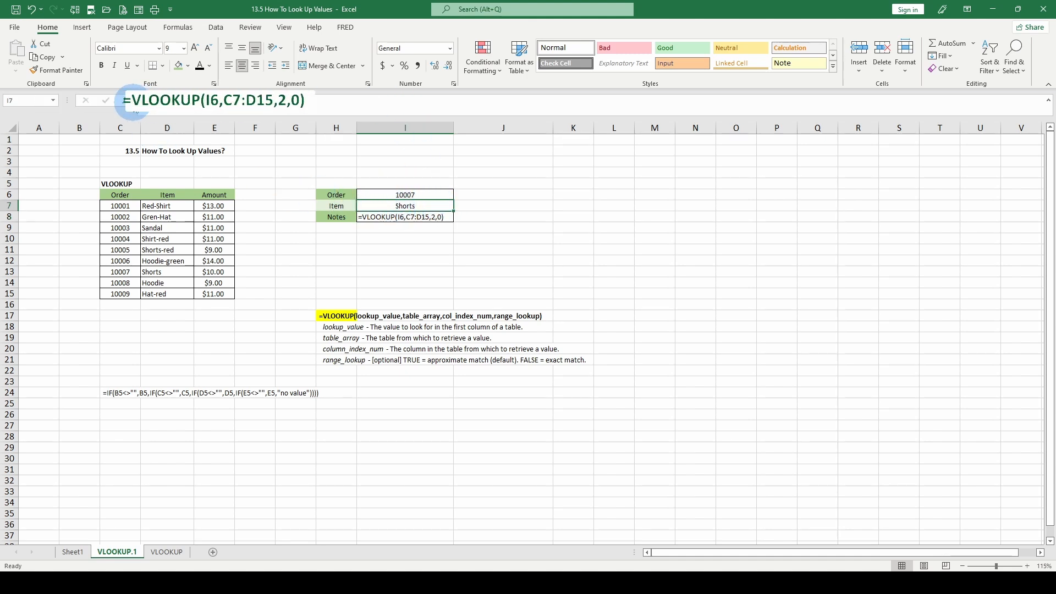
click(410, 194)
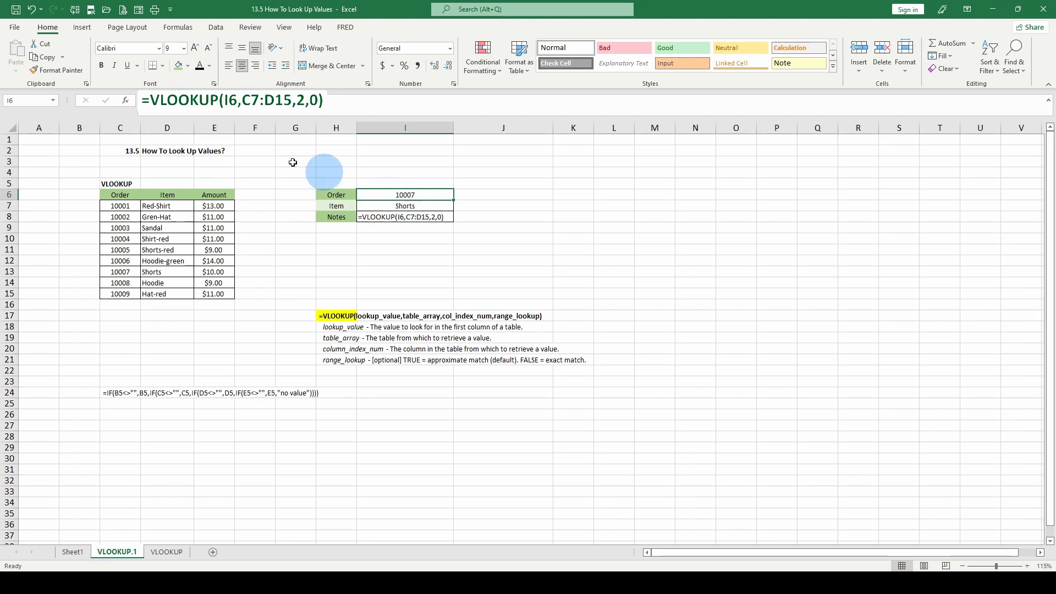
click(393, 207)
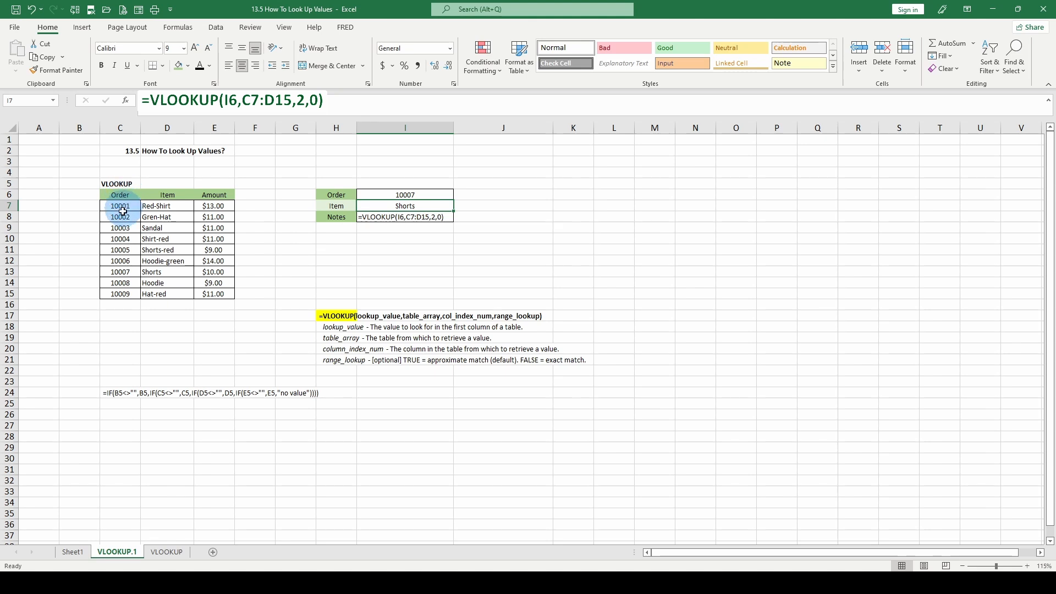
click(165, 271)
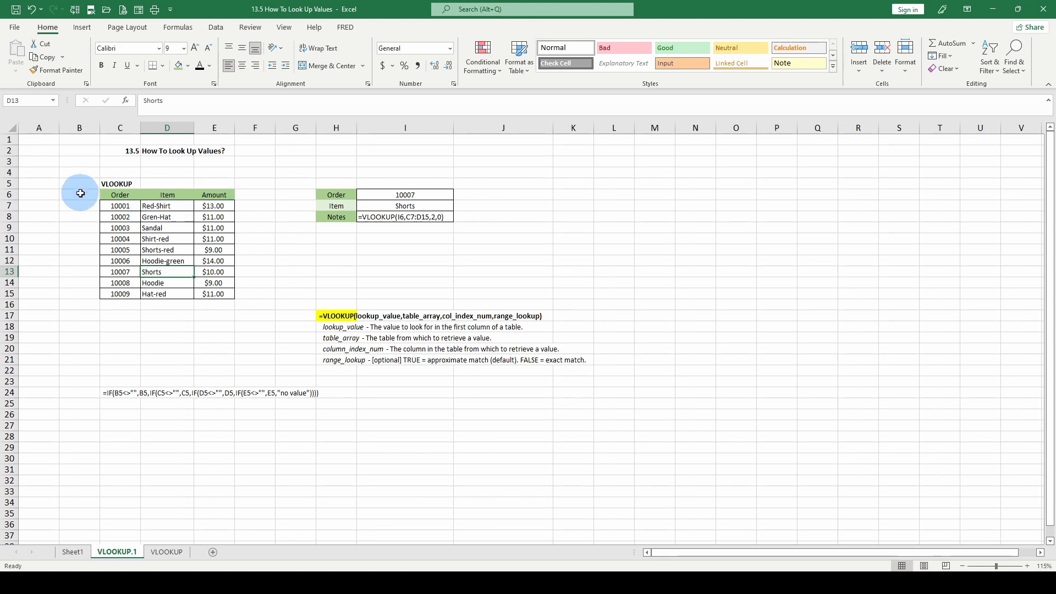
click(132, 188)
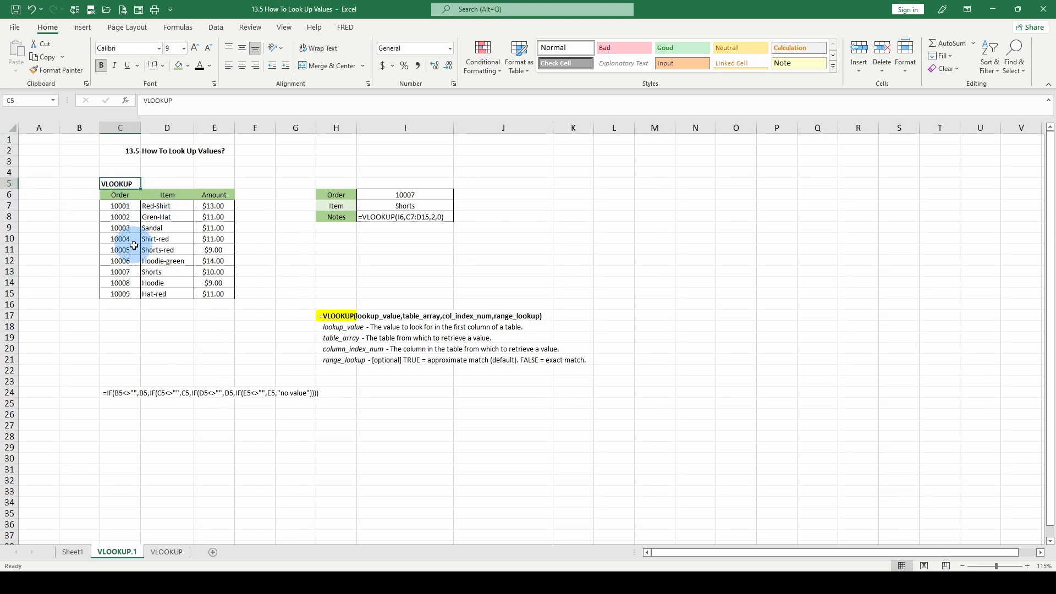
Copy the order table C6:E15 and paste it transposed starting at cell C29.
click(119, 207)
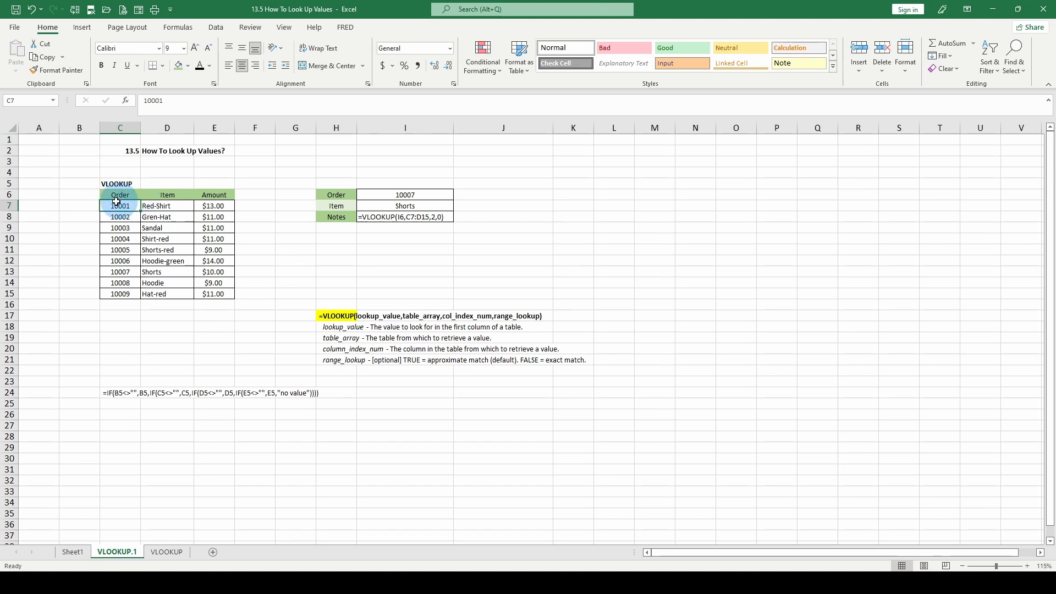
drag(117, 195, 213, 294)
right_click(208, 237)
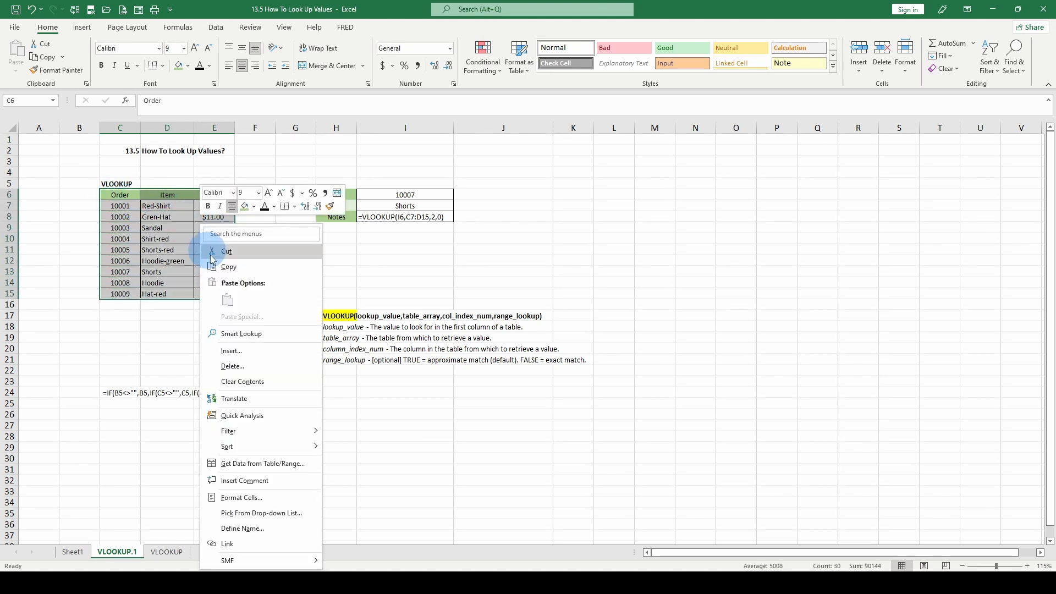
click(227, 267)
right_click(127, 436)
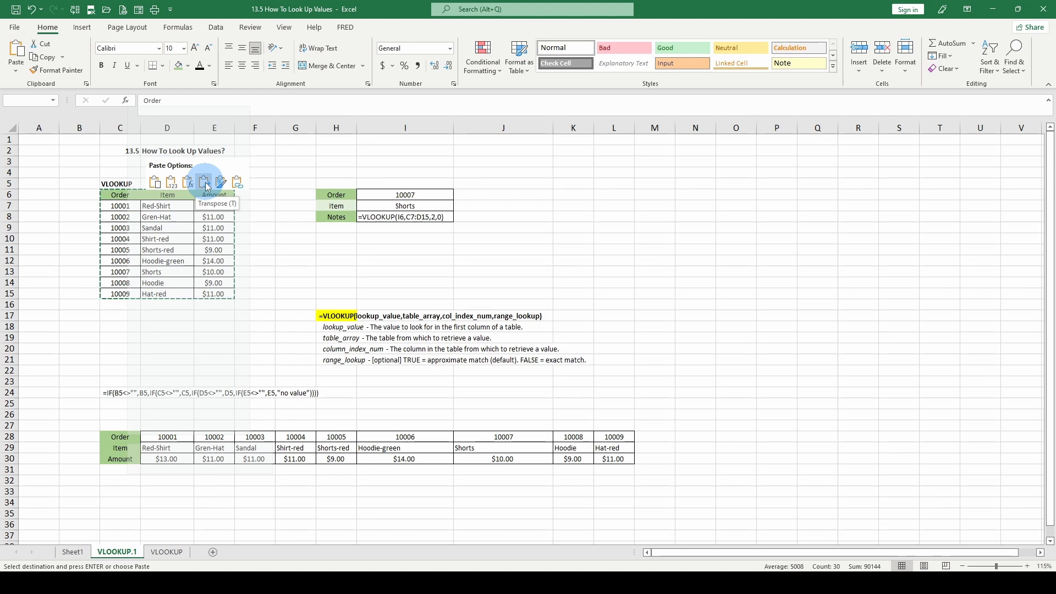
click(207, 187)
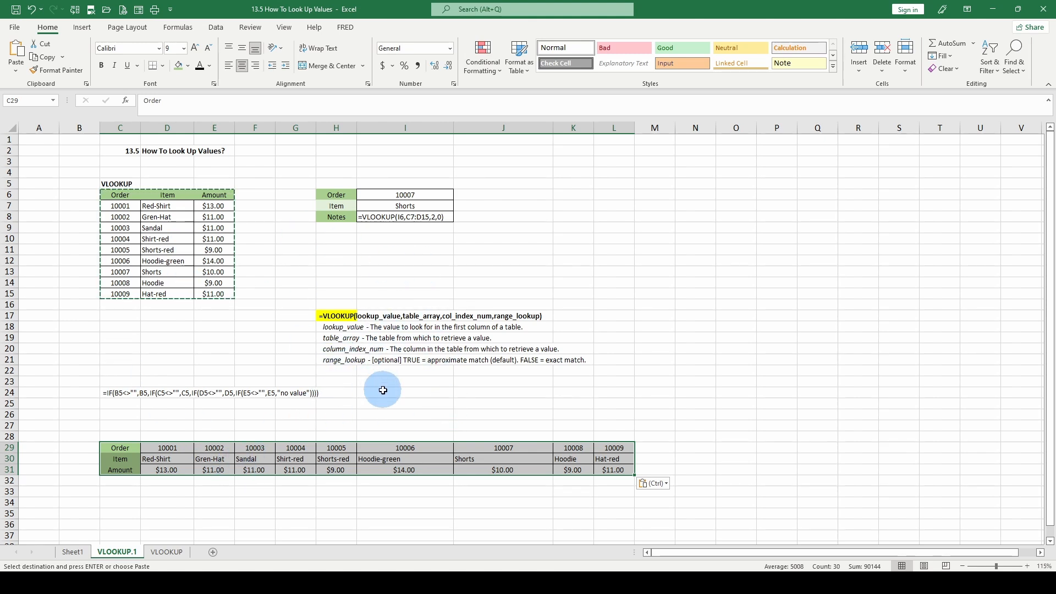
click(112, 394)
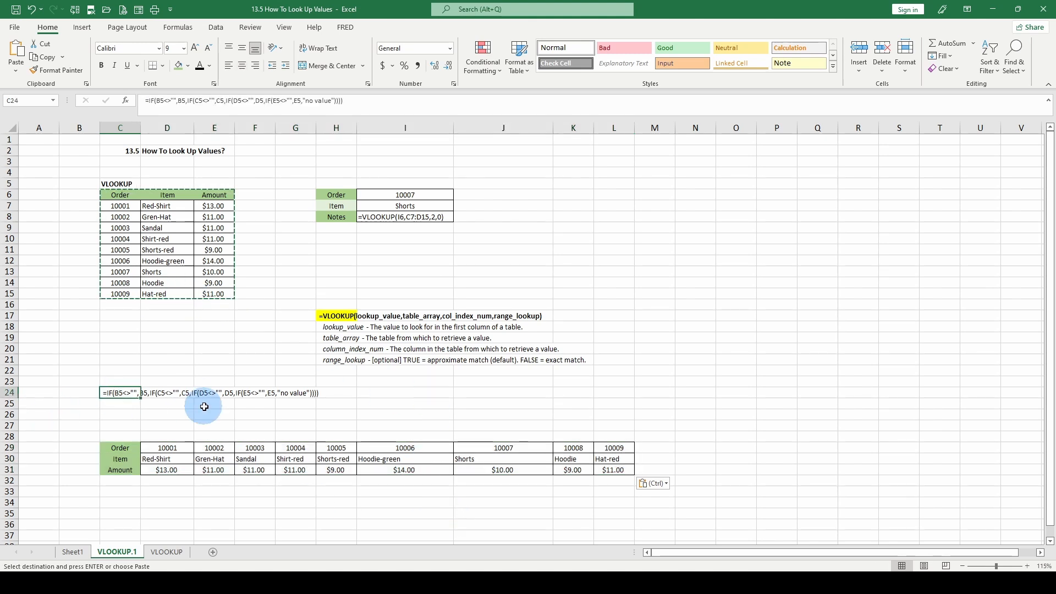